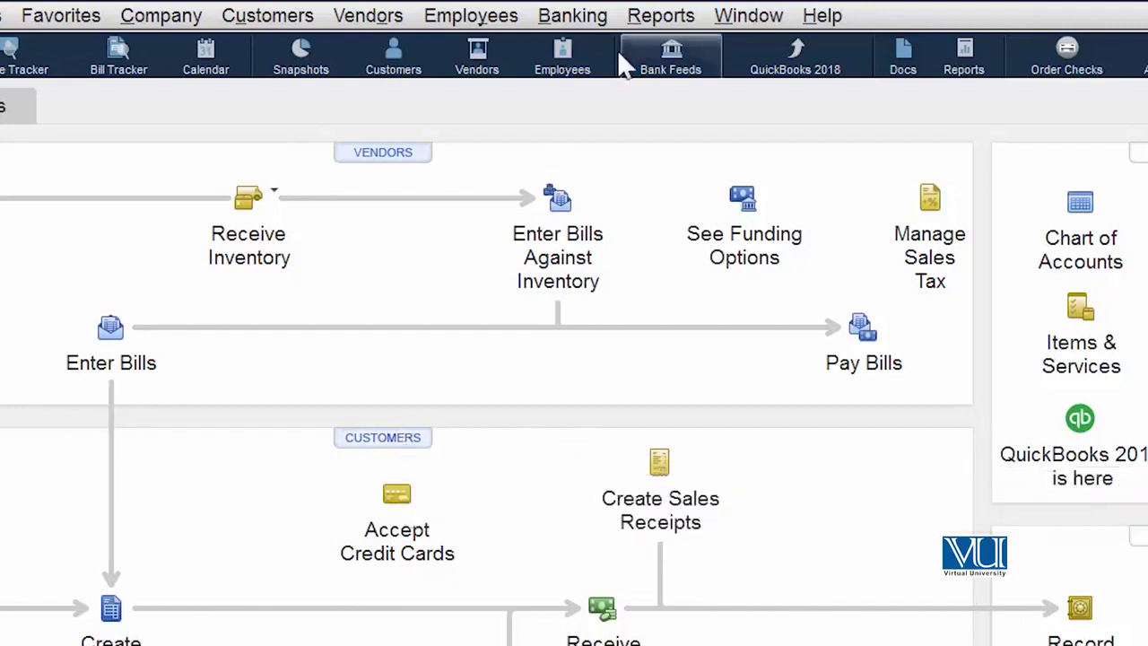
- Open the Customer Center and select the second customer in the list
{"action": "left_click", "coordinate": [262, 15]}
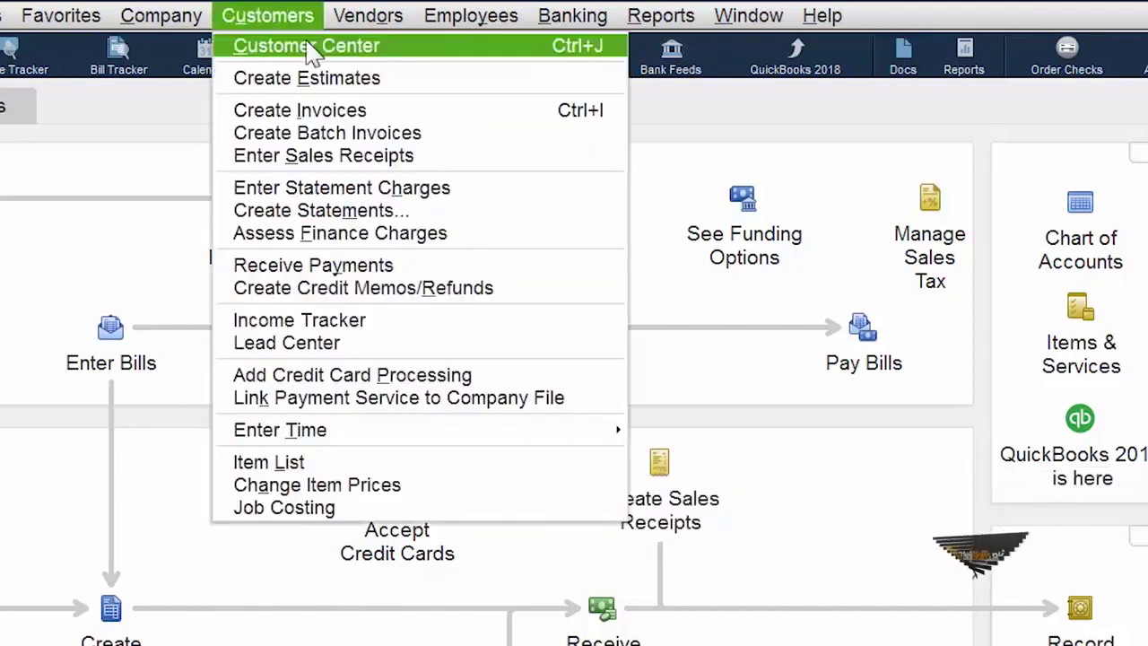
{"action": "left_click", "coordinate": [307, 47]}
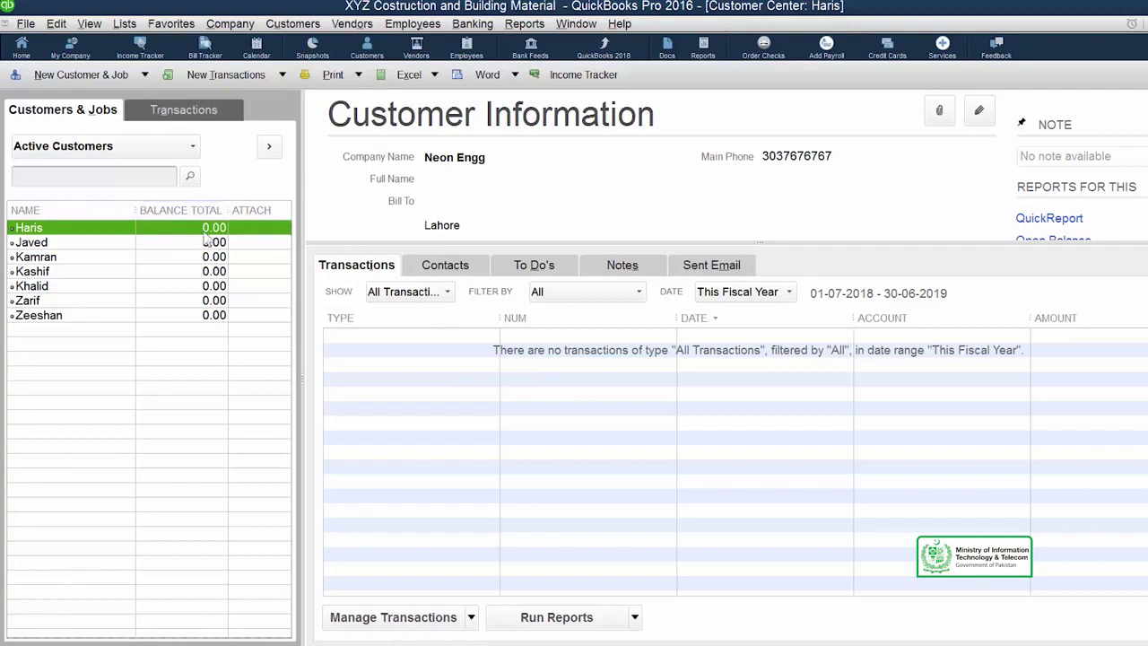
{"action": "key", "text": "Down"}
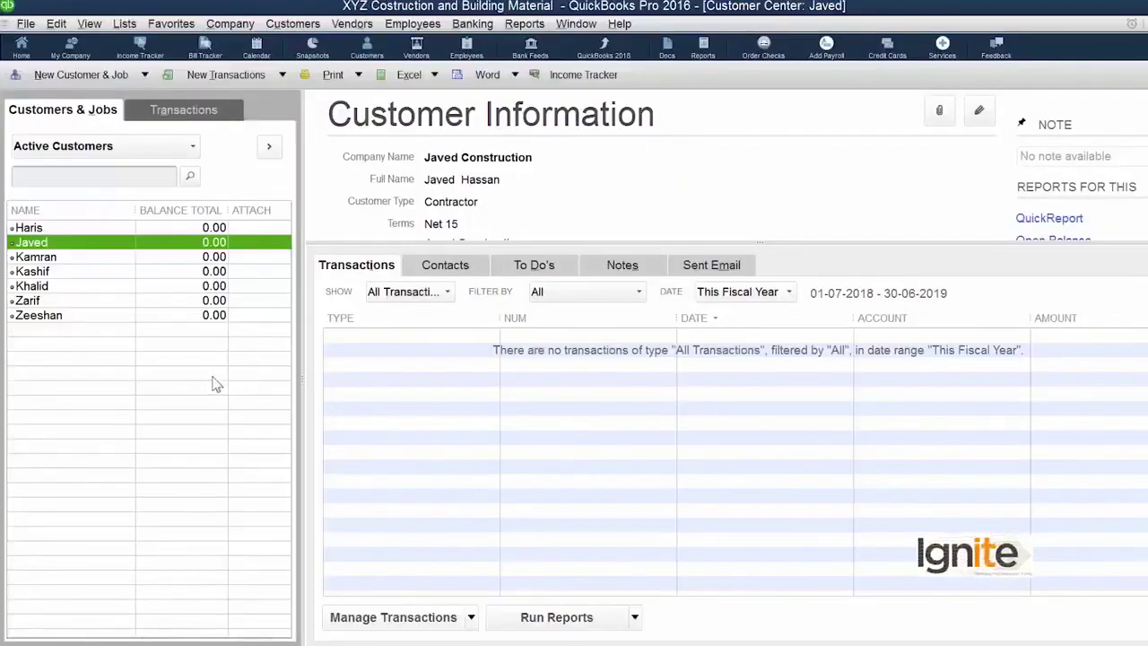
- Add the Account No. column right after Name in the customer list and widen the customer list pane
{"action": "right_click", "coordinate": [215, 384]}
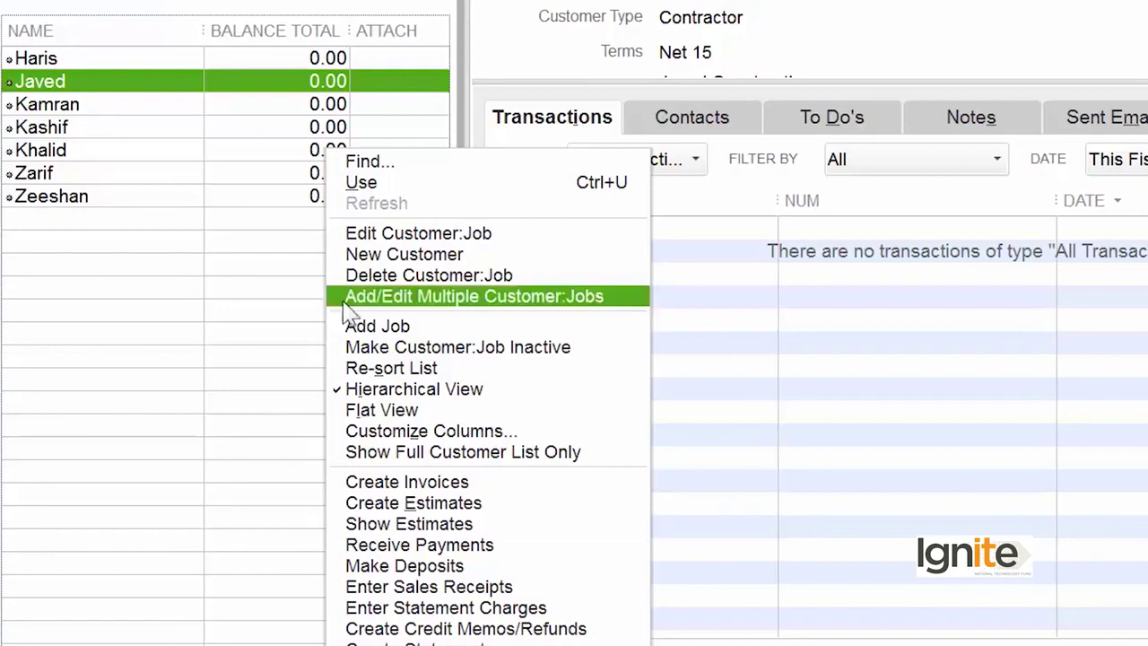
{"action": "left_click", "coordinate": [489, 432]}
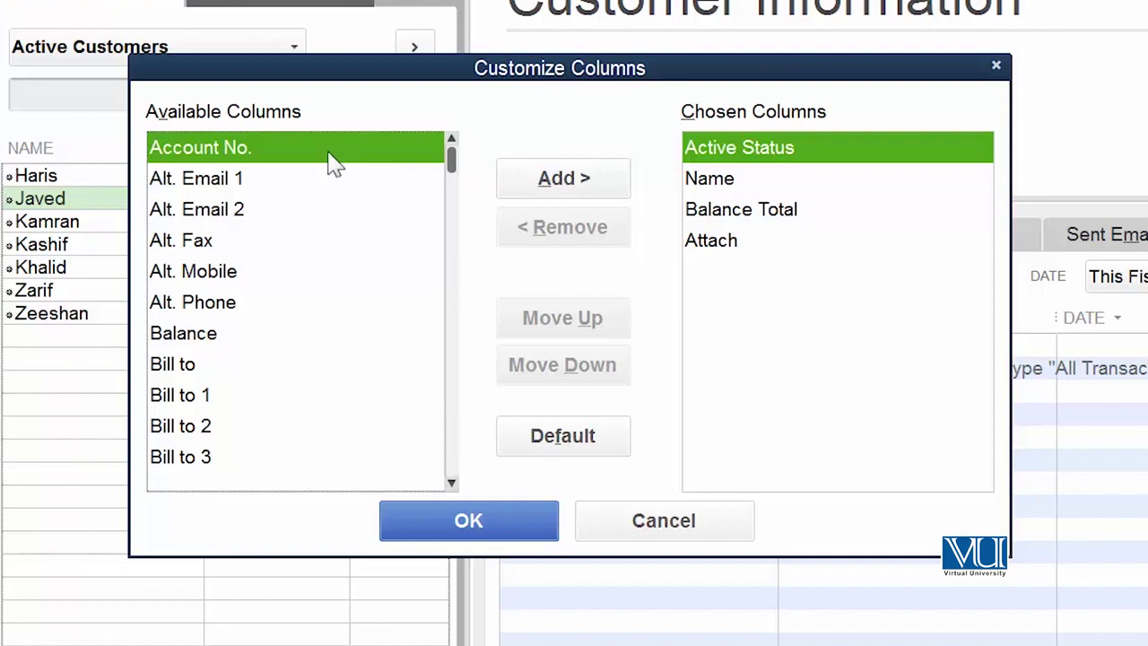
{"action": "left_click", "coordinate": [598, 184]}
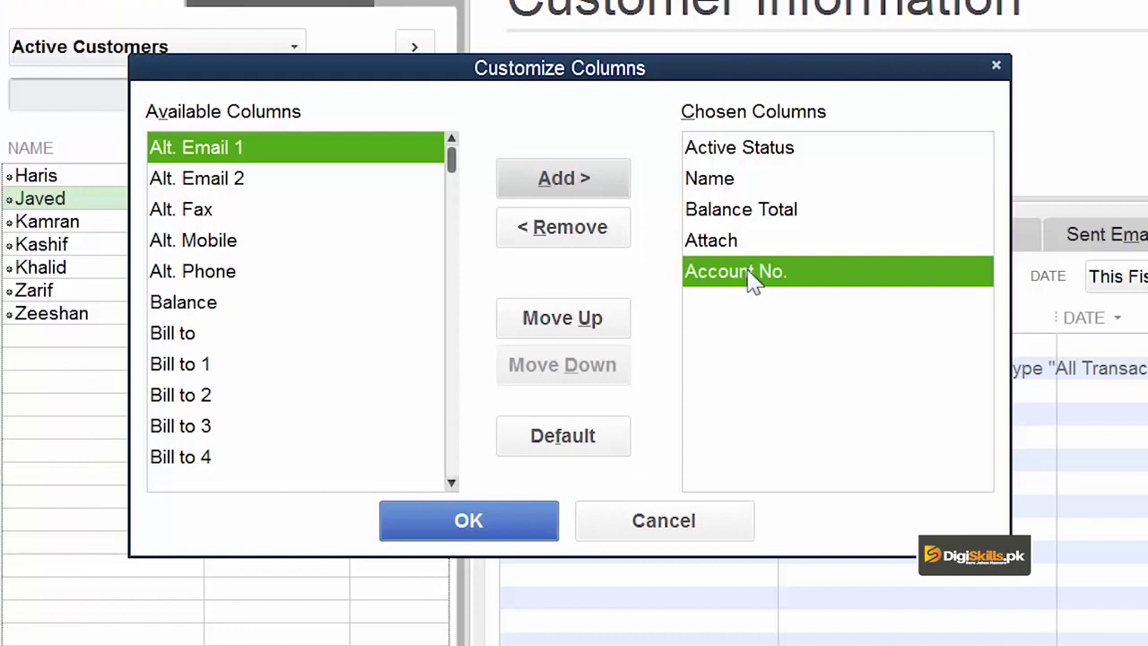
{"action": "left_click", "coordinate": [576, 328]}
{"action": "left_click", "coordinate": [577, 328]}
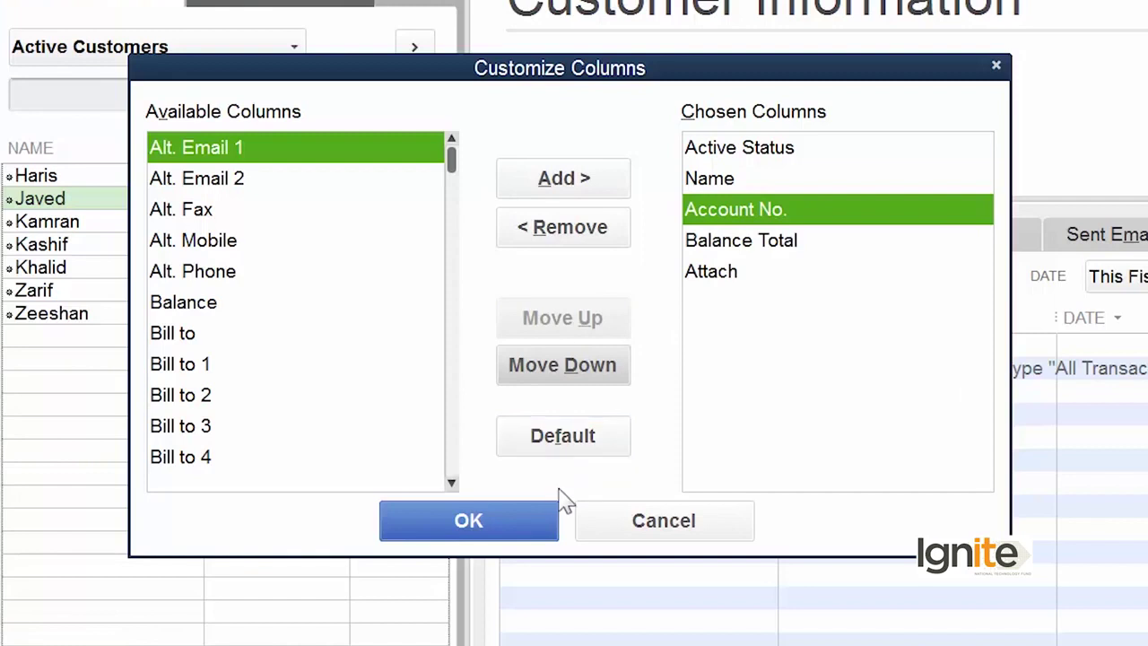
{"action": "left_click", "coordinate": [524, 519]}
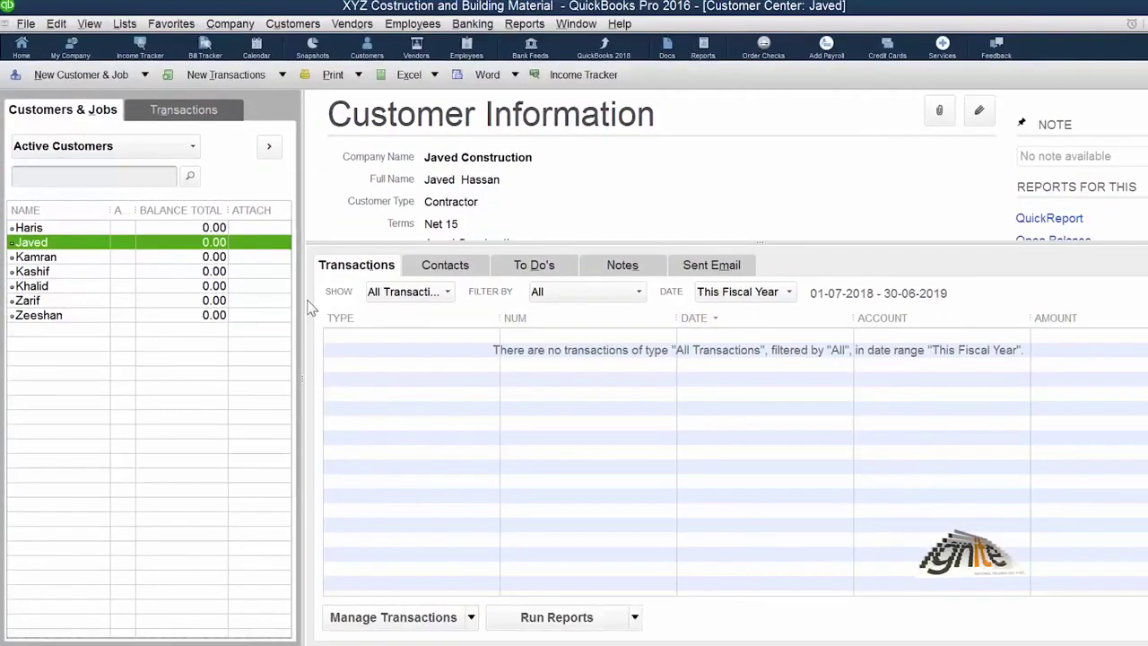
{"action": "left_click_drag", "start_coordinate": [299, 284], "coordinate": [450, 264]}
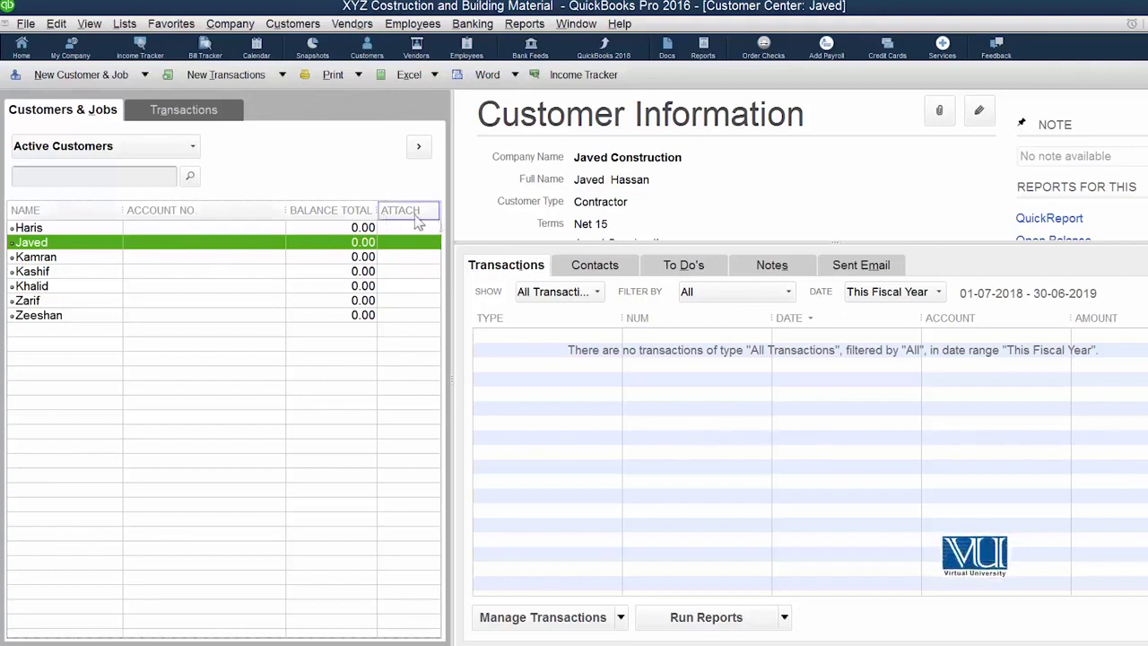
- Customize the customer list columns again and remove Attach from the chosen columns
{"action": "right_click", "coordinate": [403, 244]}
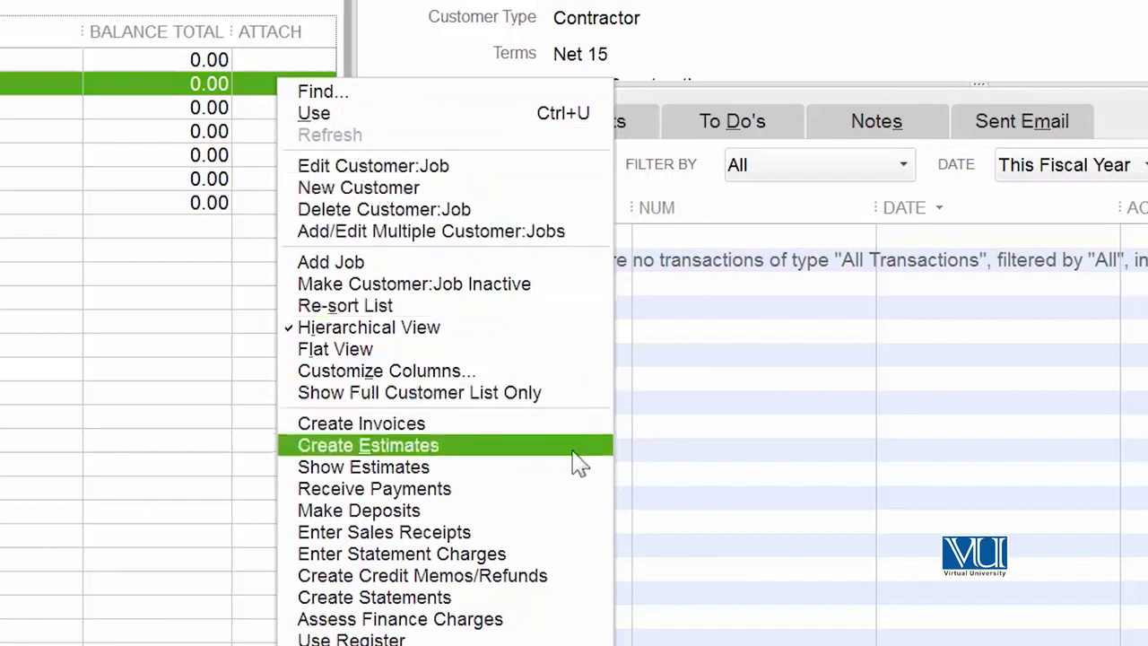
{"action": "left_click", "coordinate": [534, 372]}
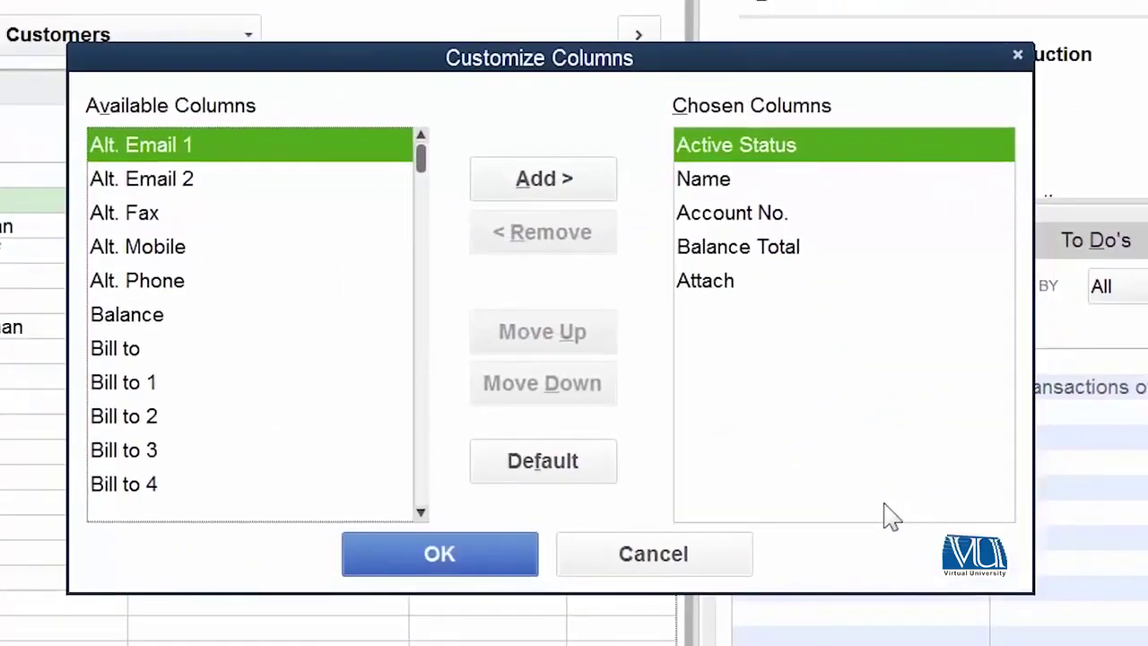
{"action": "left_click", "coordinate": [571, 230]}
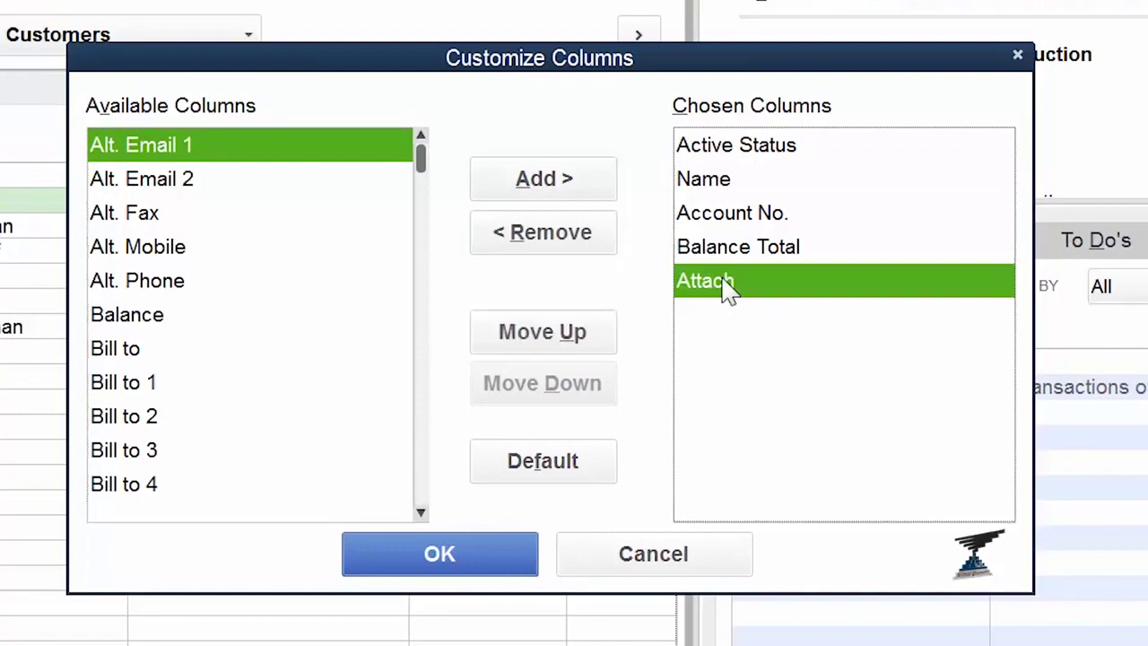
{"action": "left_click", "coordinate": [584, 234]}
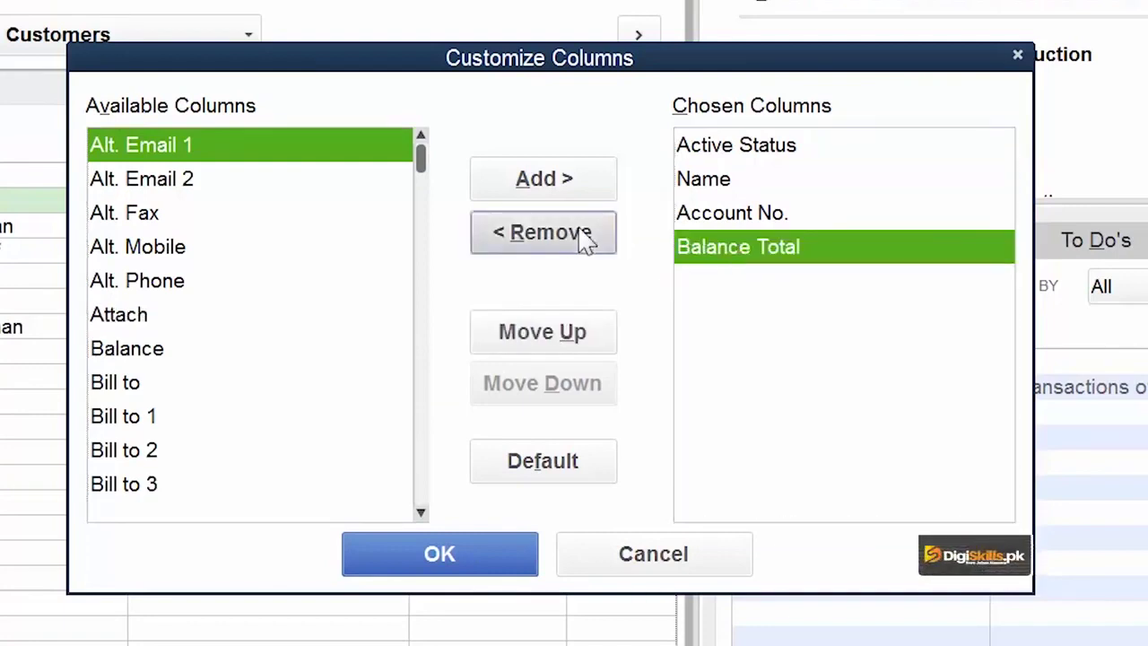
- Add the Alt. Mobile column to the customer list, apply the column selection and narrow the Name column
{"action": "left_click", "coordinate": [179, 254]}
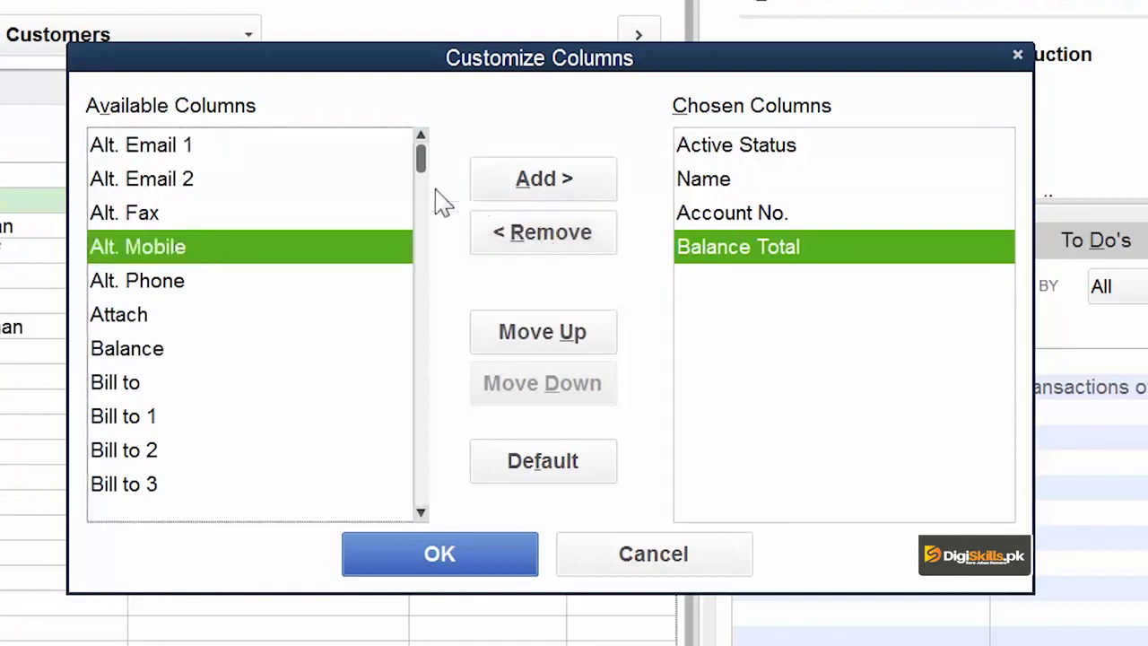
{"action": "left_click", "coordinate": [553, 192]}
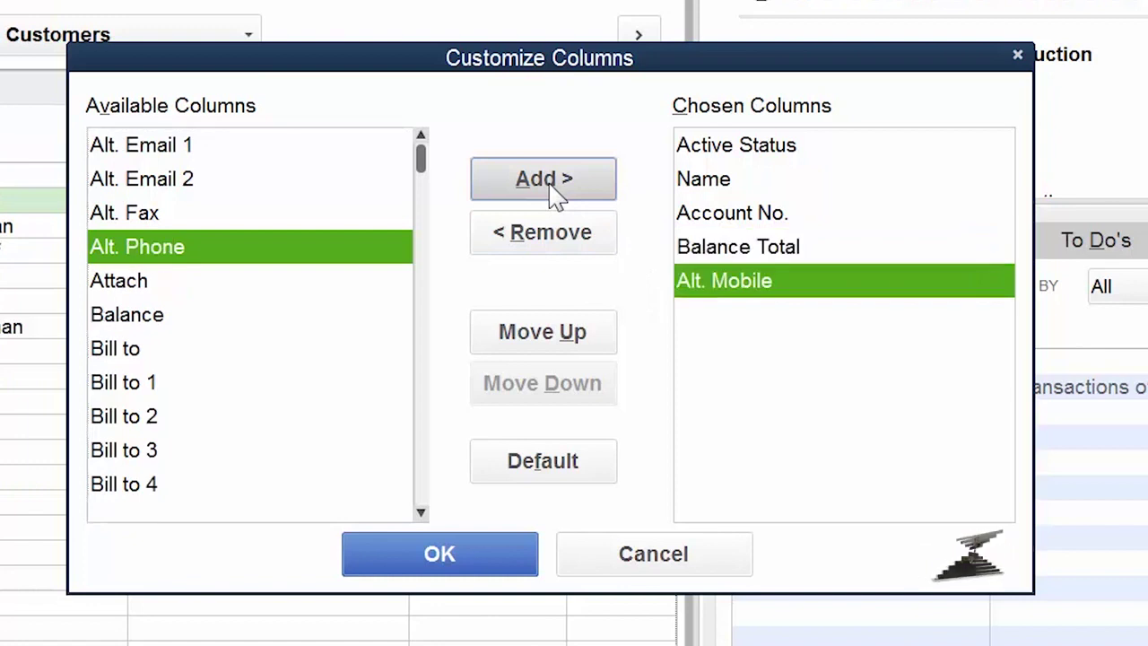
{"action": "left_click", "coordinate": [478, 552]}
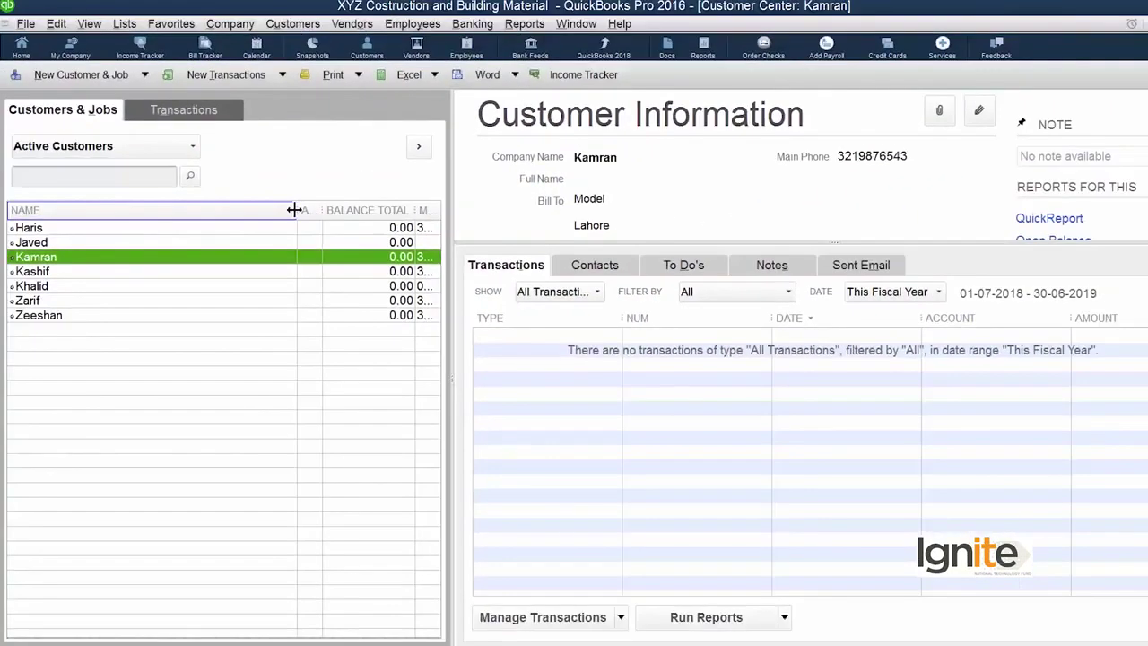
{"action": "left_click_drag", "start_coordinate": [311, 199], "coordinate": [119, 208]}
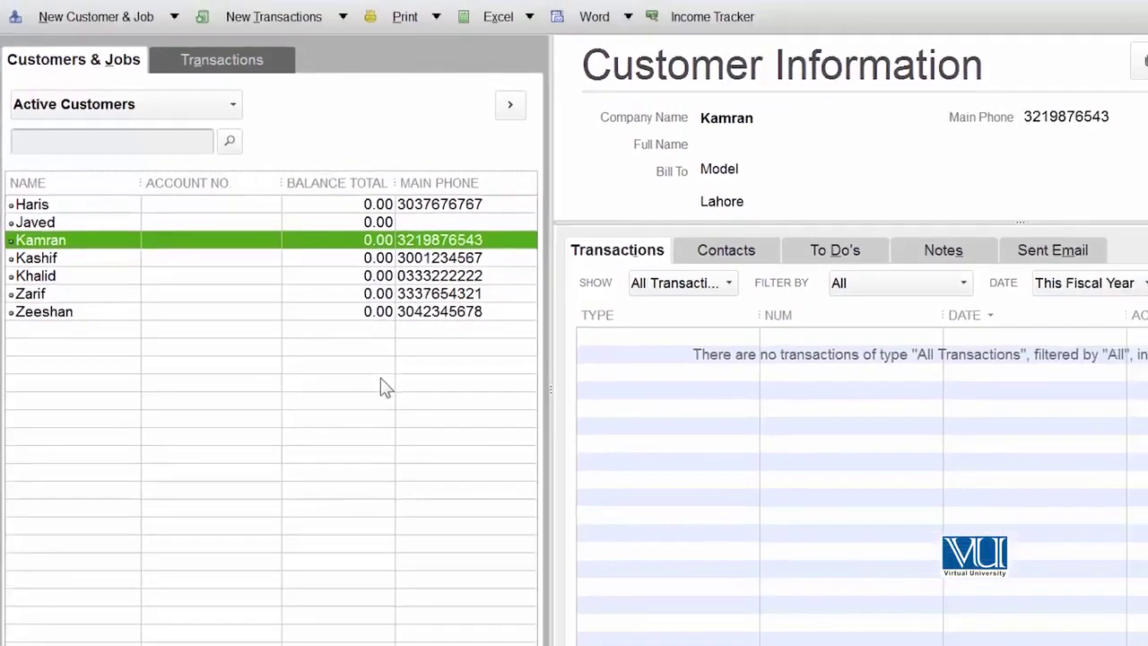
{"action": "right_click", "coordinate": [521, 467]}
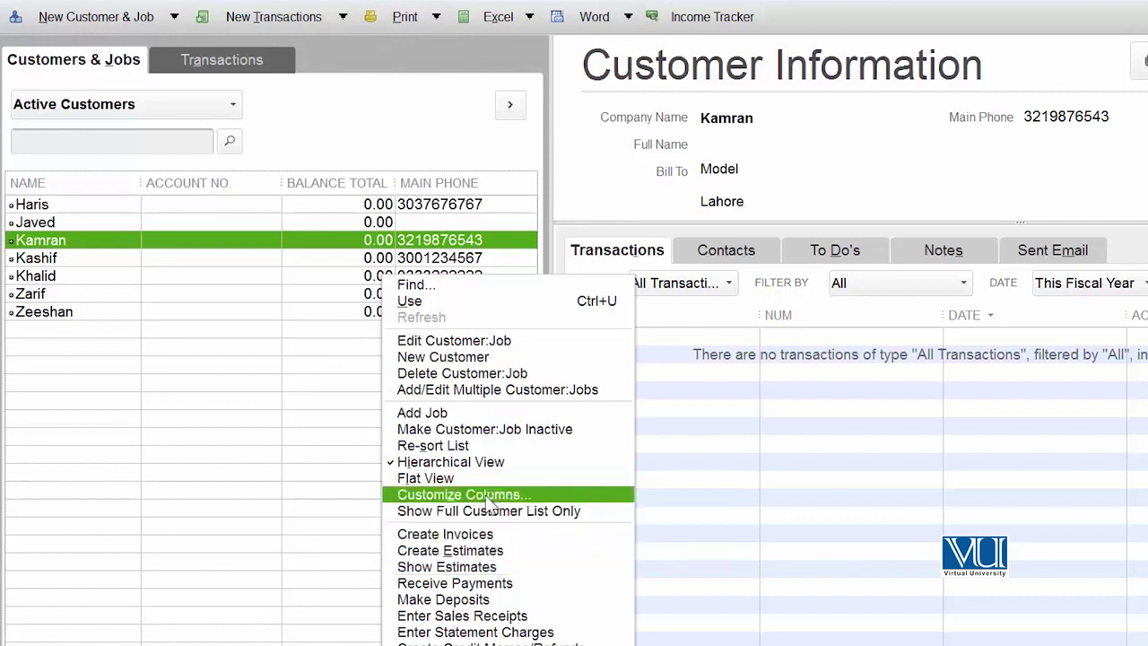
{"action": "left_click", "coordinate": [226, 484]}
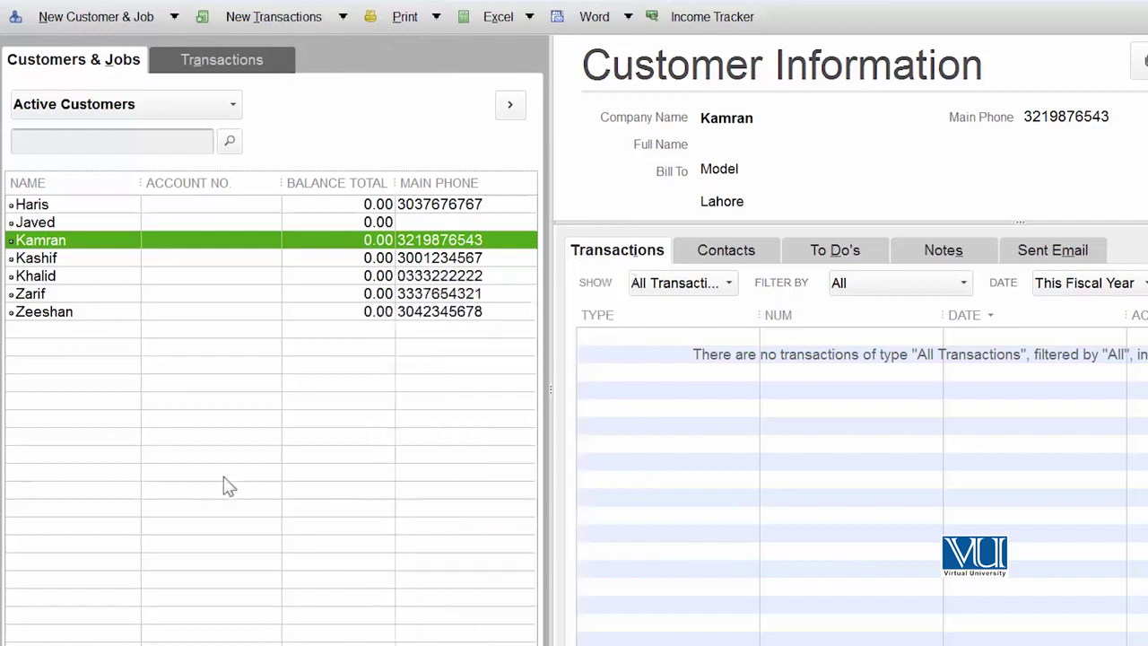
- Select the XY Construction customer, add the Terms and Due Date columns to its transaction list, and narrow the customer list pane
{"action": "left_click", "coordinate": [111, 259]}
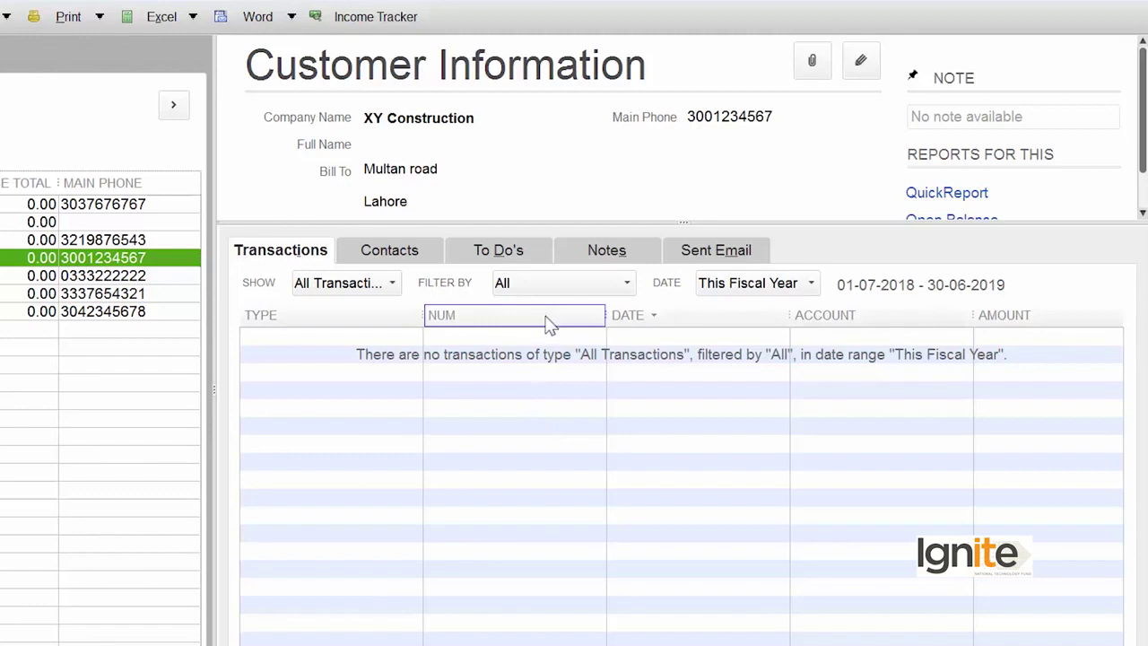
{"action": "right_click", "coordinate": [574, 446]}
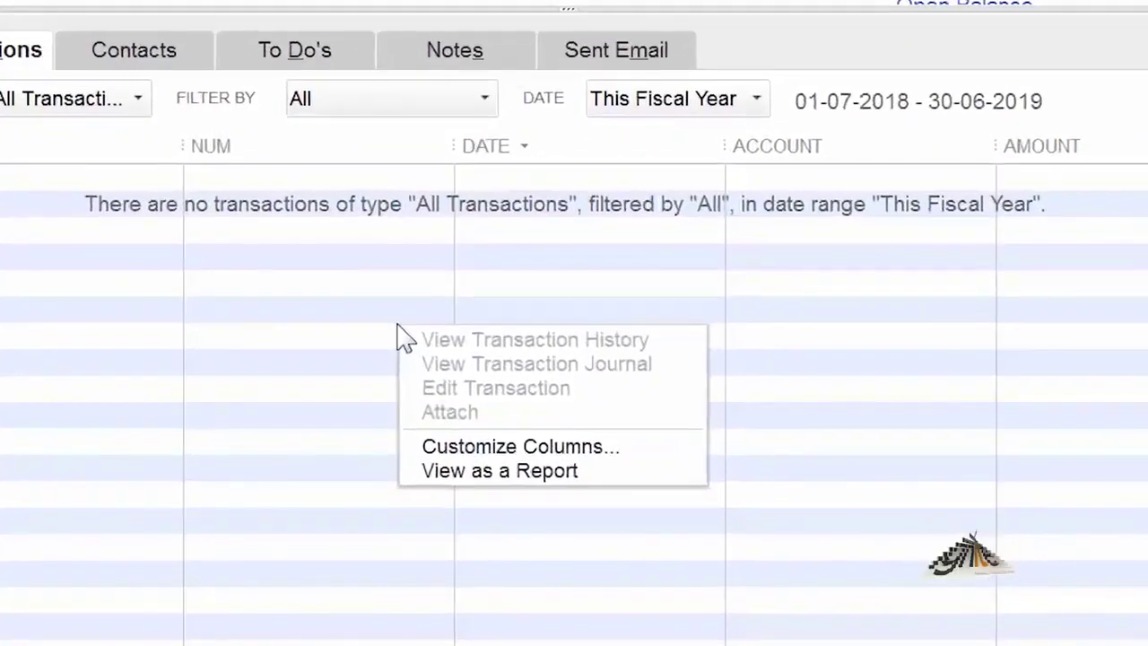
{"action": "left_click", "coordinate": [560, 453]}
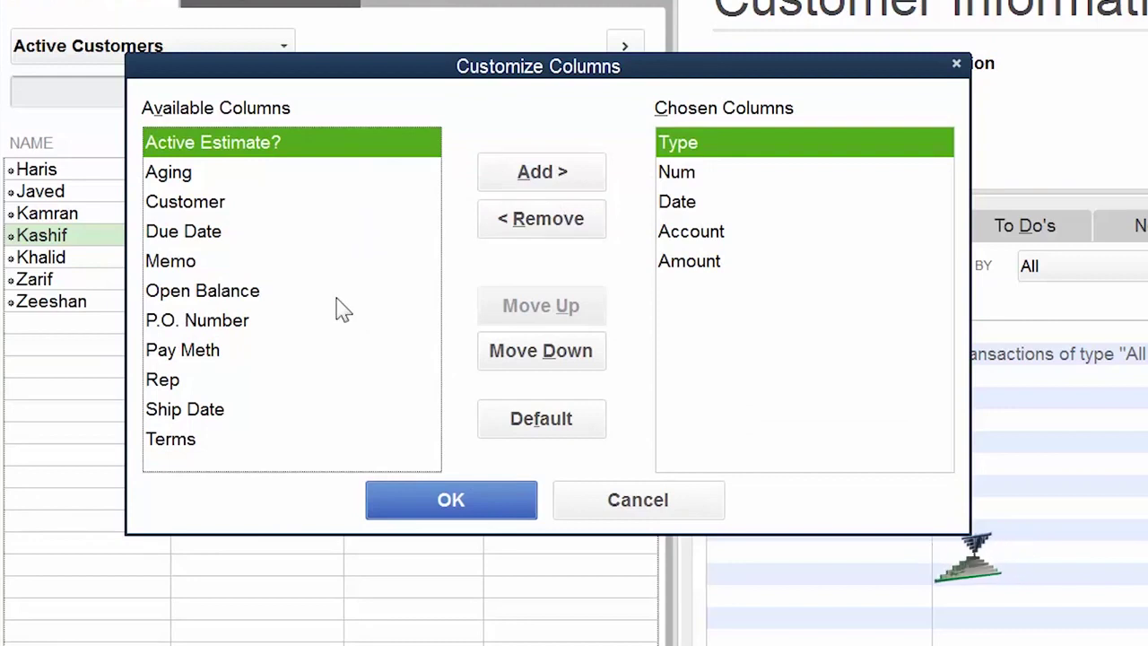
{"action": "left_click", "coordinate": [189, 445]}
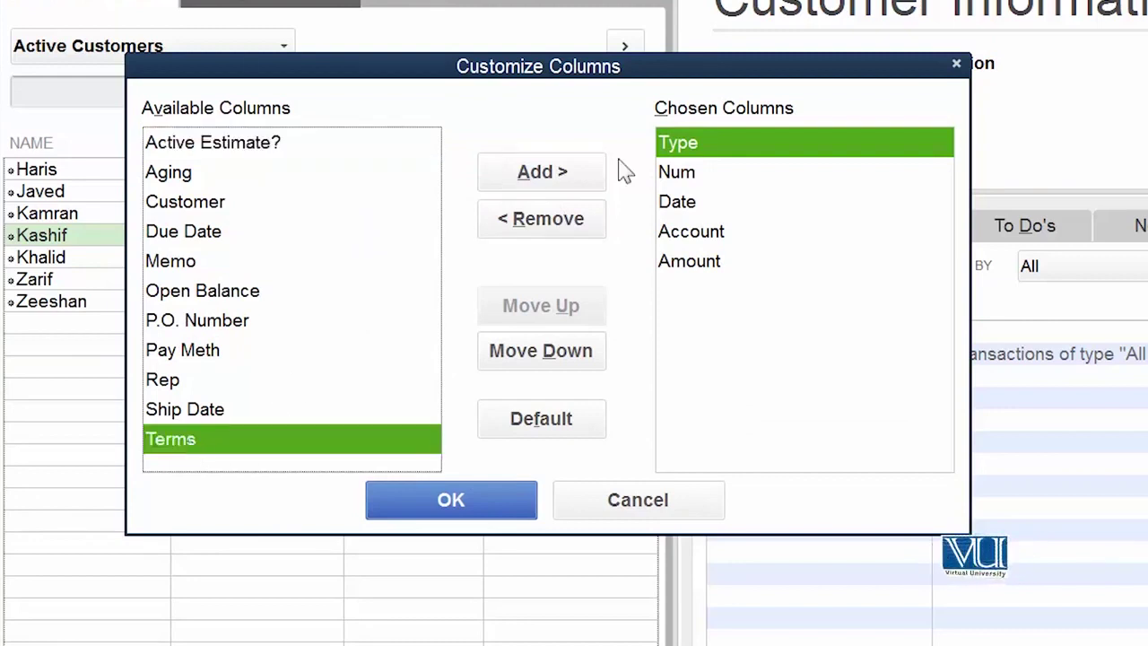
{"action": "left_click", "coordinate": [542, 173]}
{"action": "left_click", "coordinate": [236, 237]}
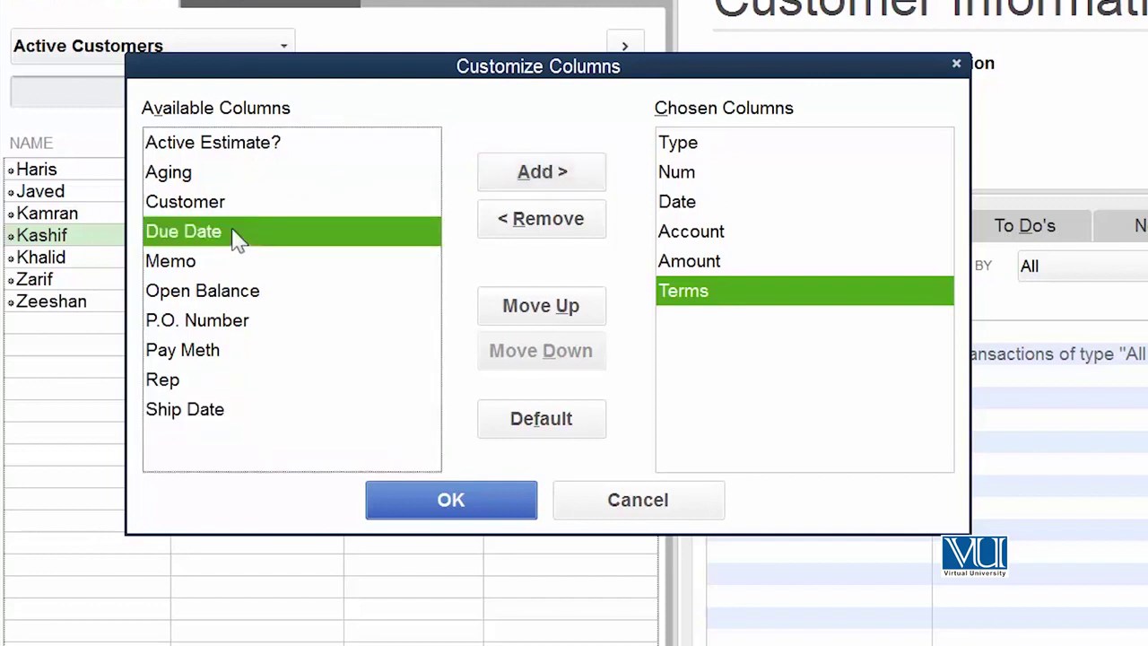
{"action": "left_click", "coordinate": [542, 172]}
{"action": "left_click", "coordinate": [505, 511]}
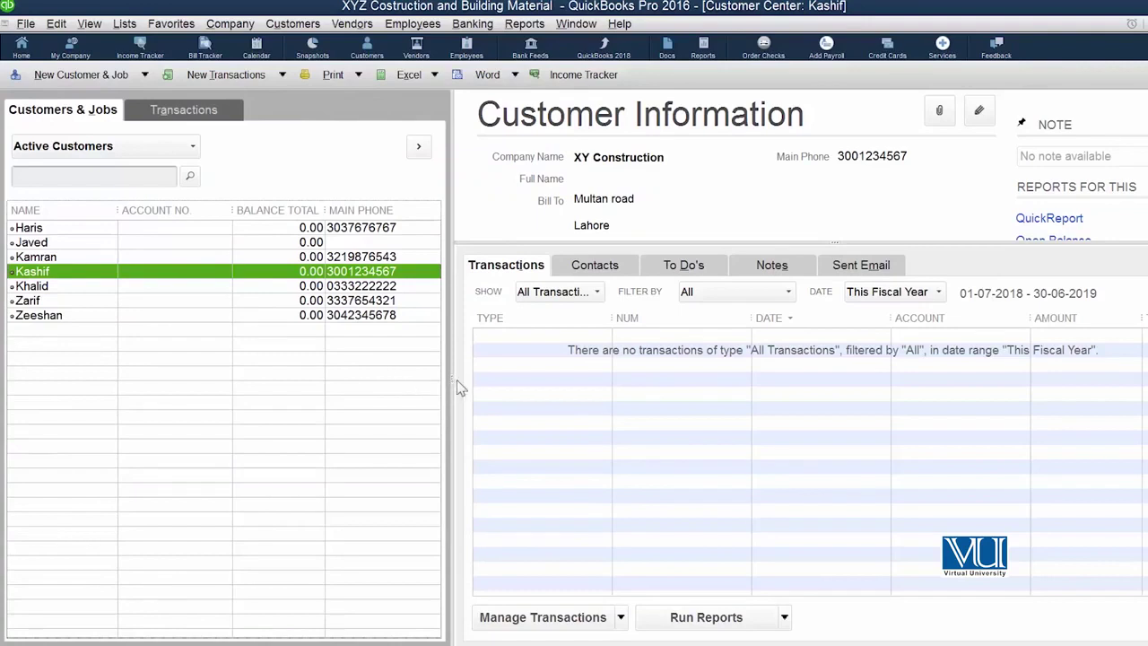
{"action": "left_click_drag", "start_coordinate": [450, 381], "coordinate": [225, 352]}
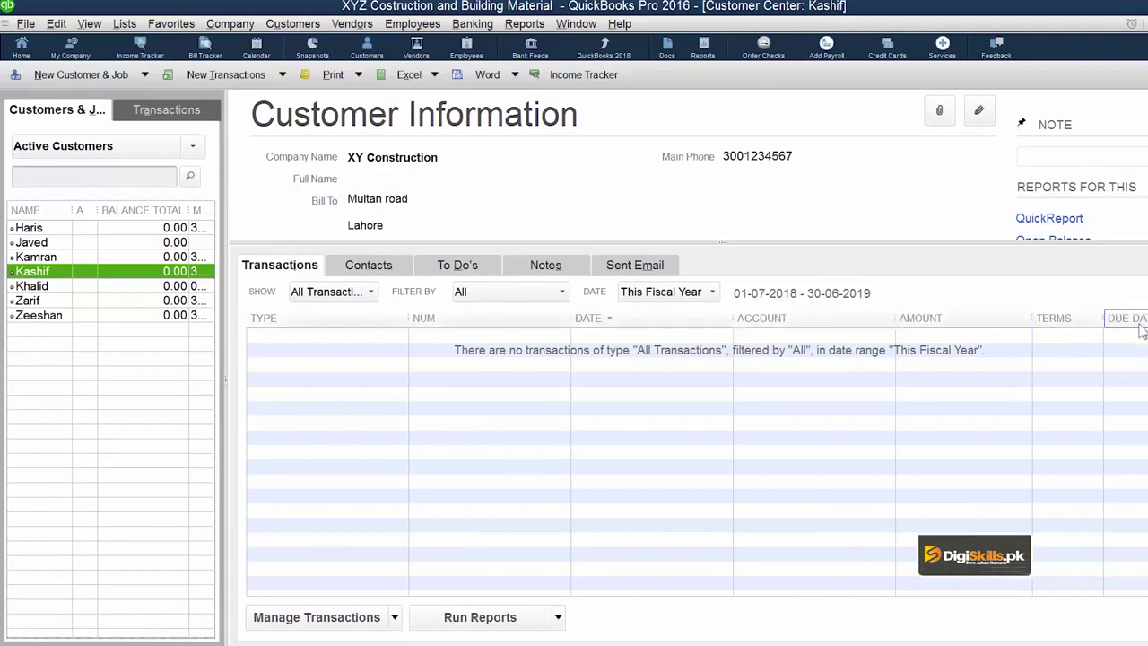
- Remove the Num column from the customer's transaction list and widen the customer list pane again
{"action": "right_click", "coordinate": [493, 410]}
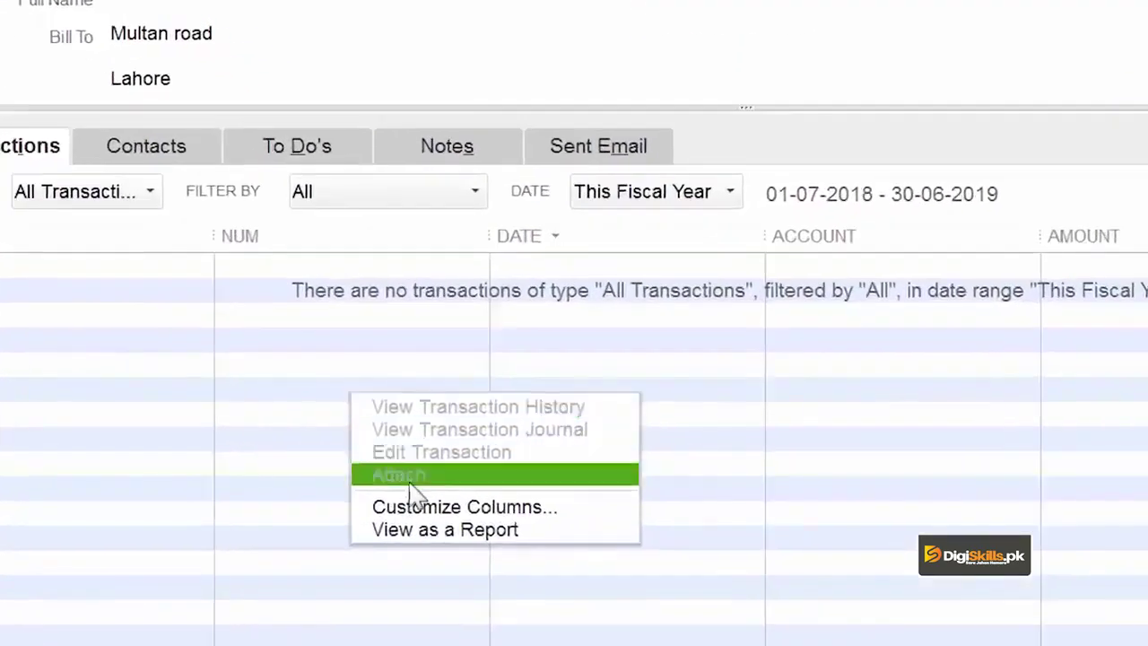
{"action": "left_click", "coordinate": [422, 507]}
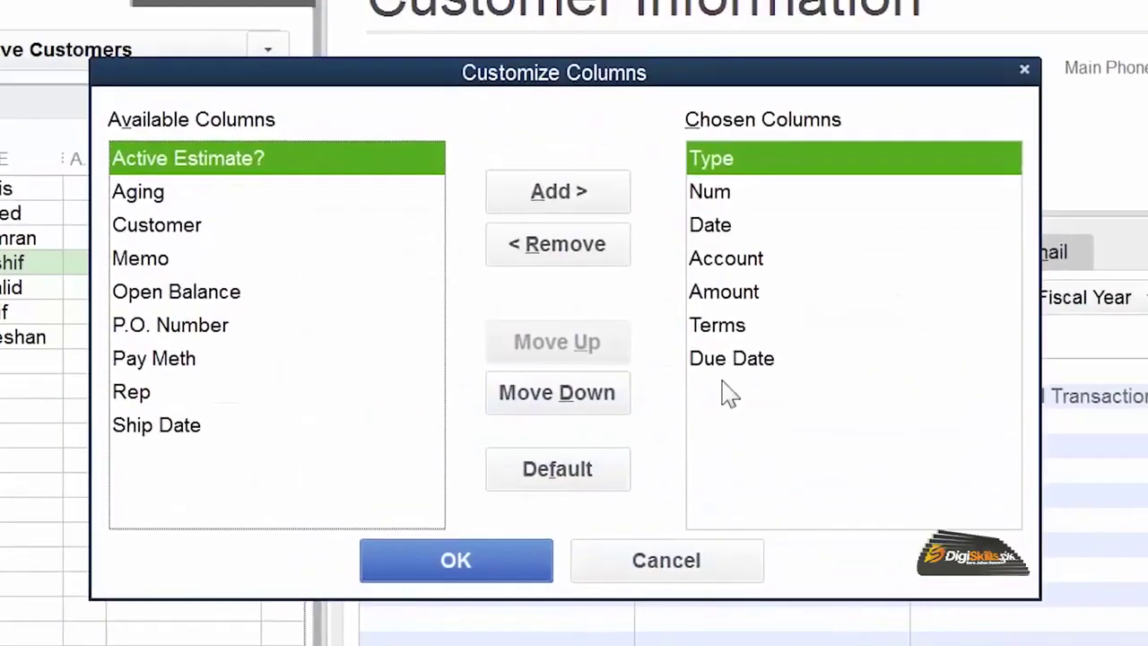
{"action": "left_click", "coordinate": [719, 196]}
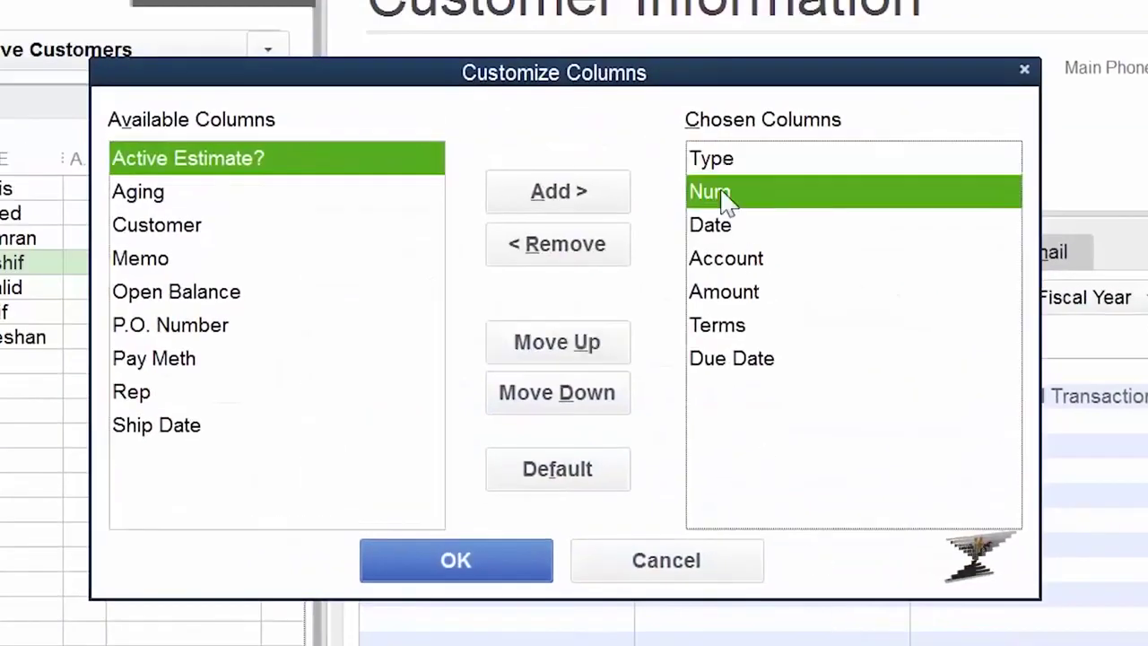
{"action": "left_click", "coordinate": [553, 261]}
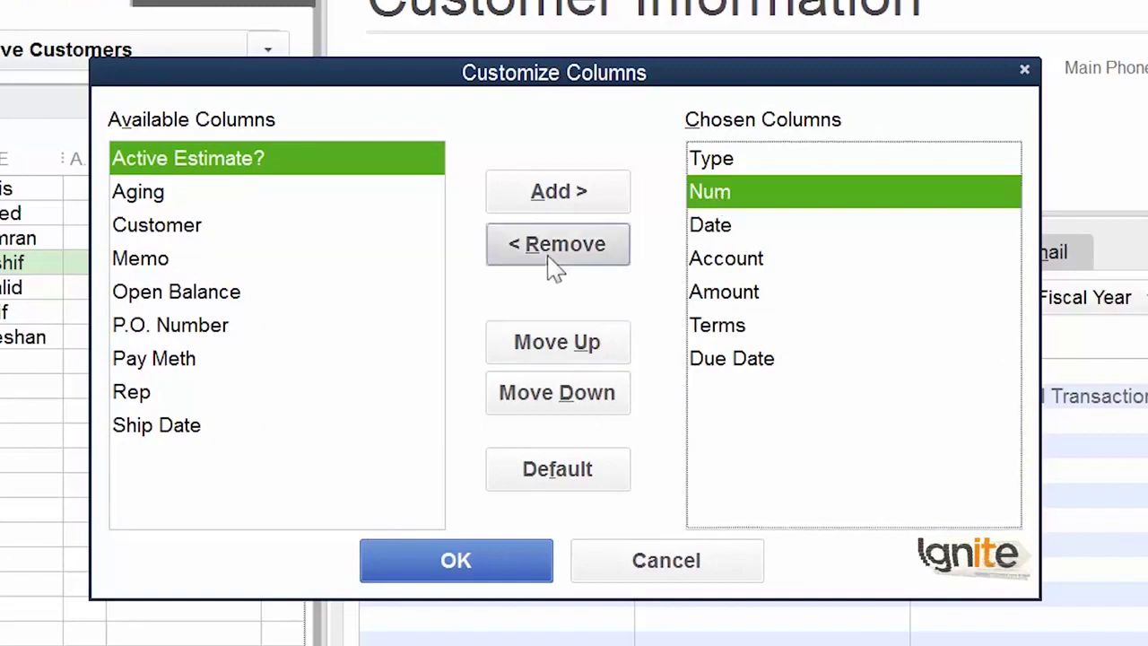
{"action": "left_click", "coordinate": [498, 578]}
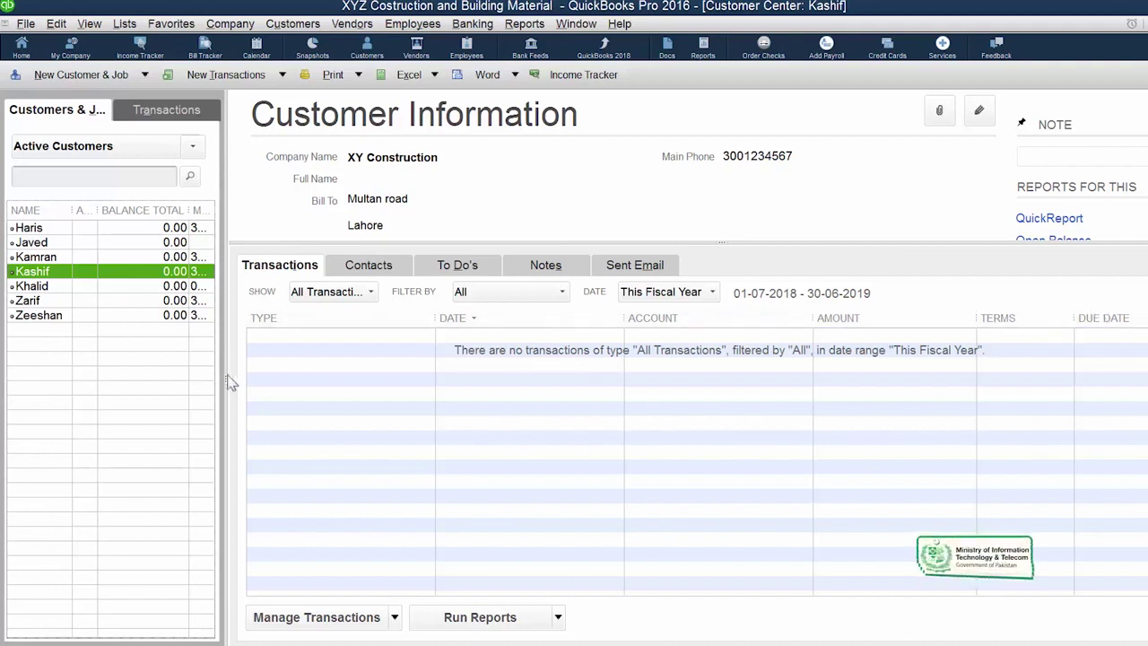
{"action": "left_click_drag", "start_coordinate": [225, 379], "coordinate": [409, 378]}
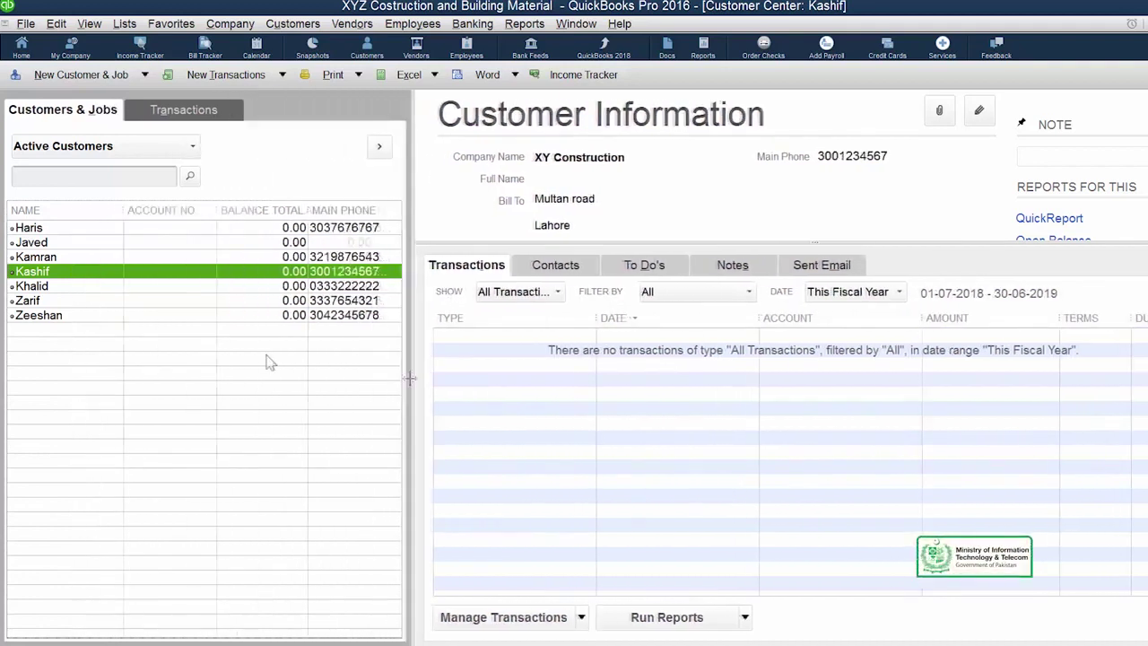